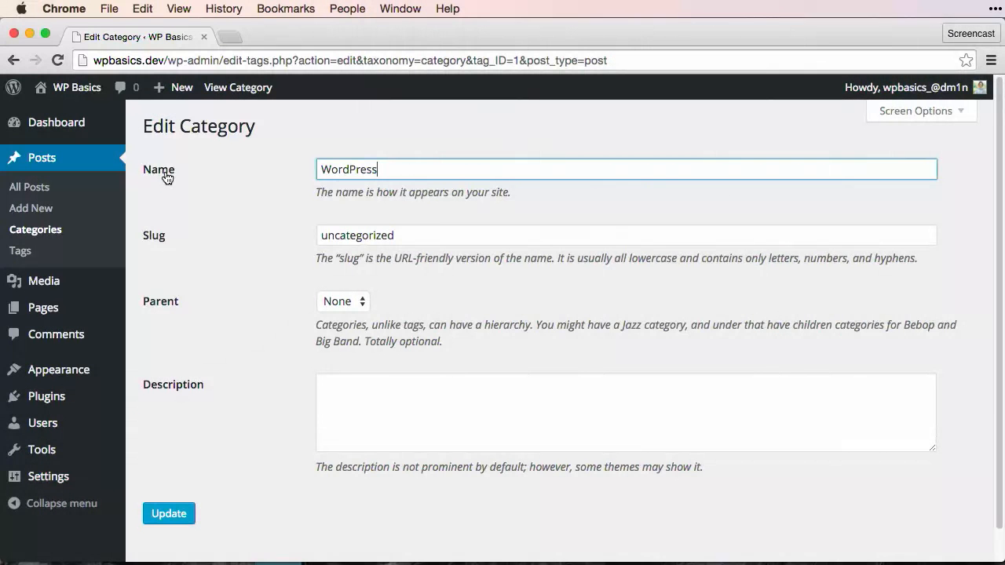
# - Set the WordPress category's slug to "wordpress" and save the updated category
pyautogui.doubleClick(336, 237)
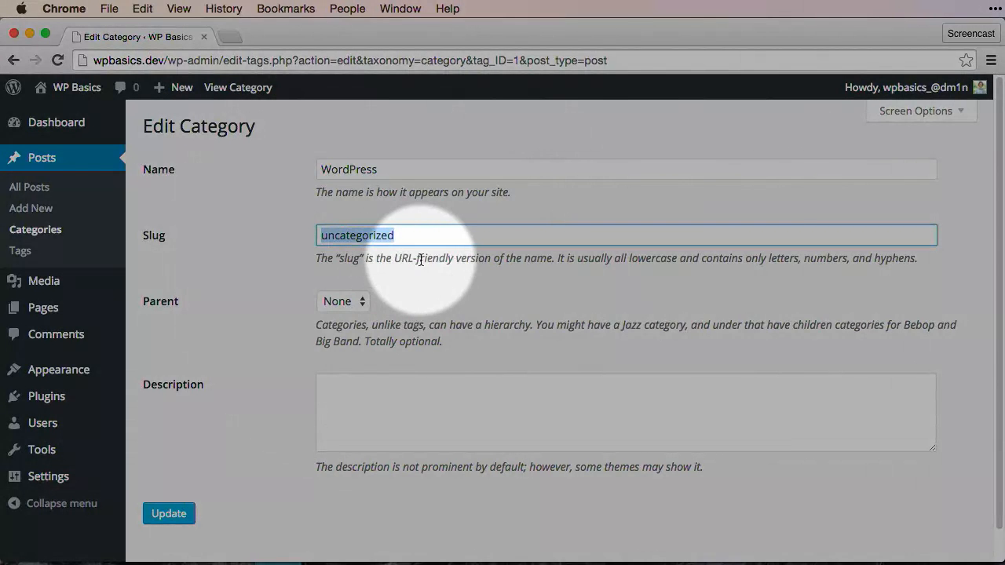
pyautogui.write('wordpress')
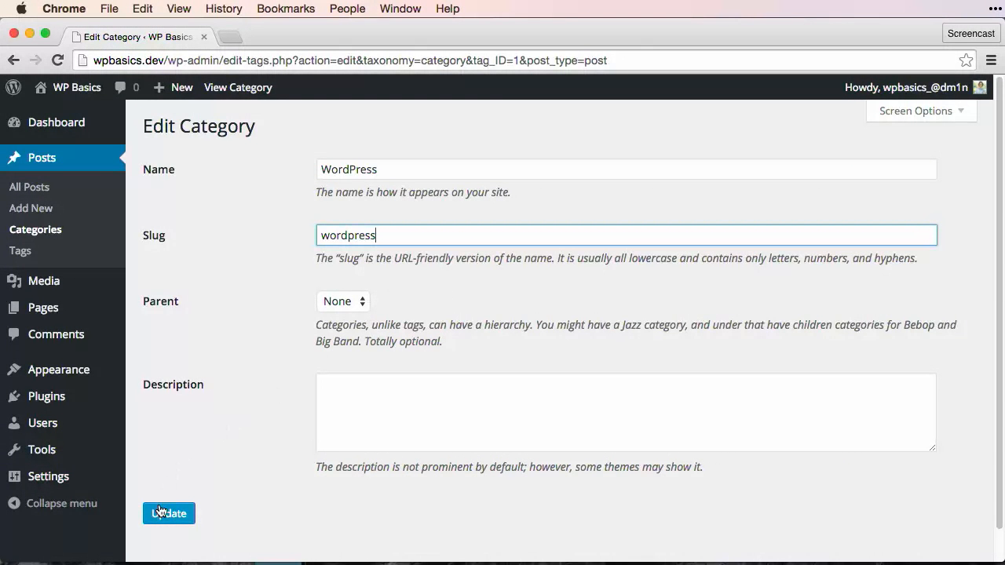
pyautogui.click(186, 517)
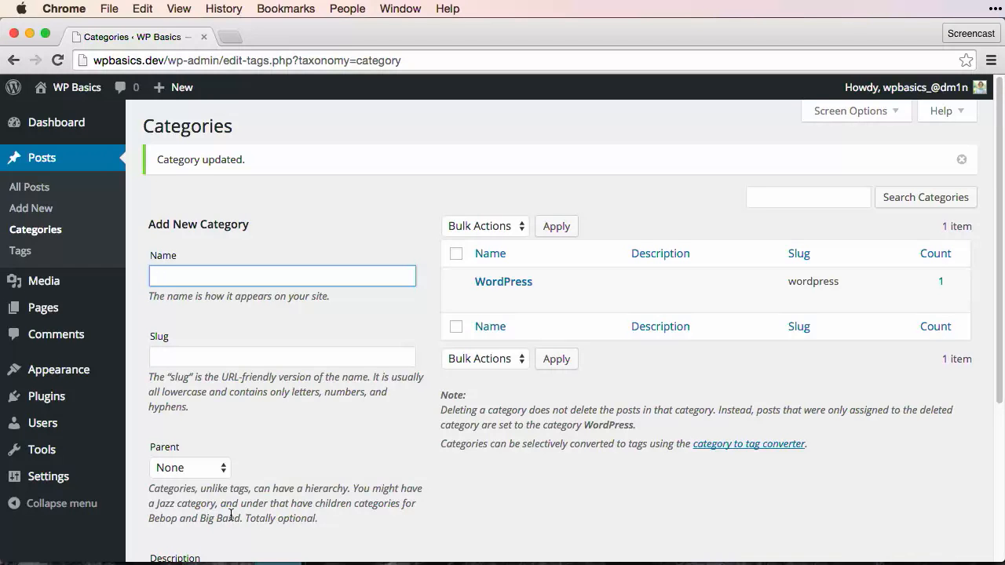
# - Add a new post category named CSS with no parent
pyautogui.write('CSS')
pyautogui.scroll(-5, 234, 519)
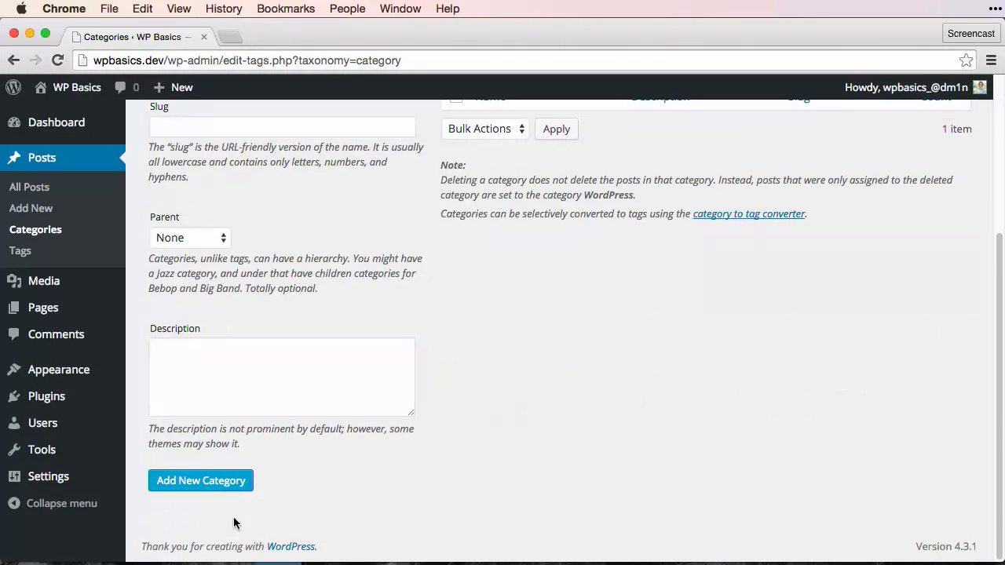
pyautogui.click(223, 492)
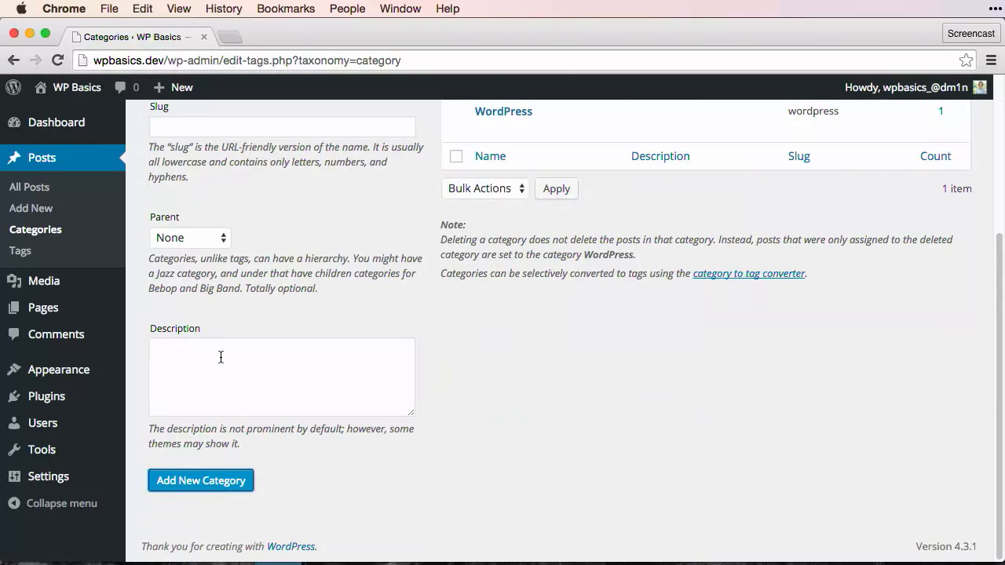
# - Add a new post category named JS with no parent and reload the category list
pyautogui.scroll(5, 222, 358)
pyautogui.click(220, 275)
pyautogui.write('JS')
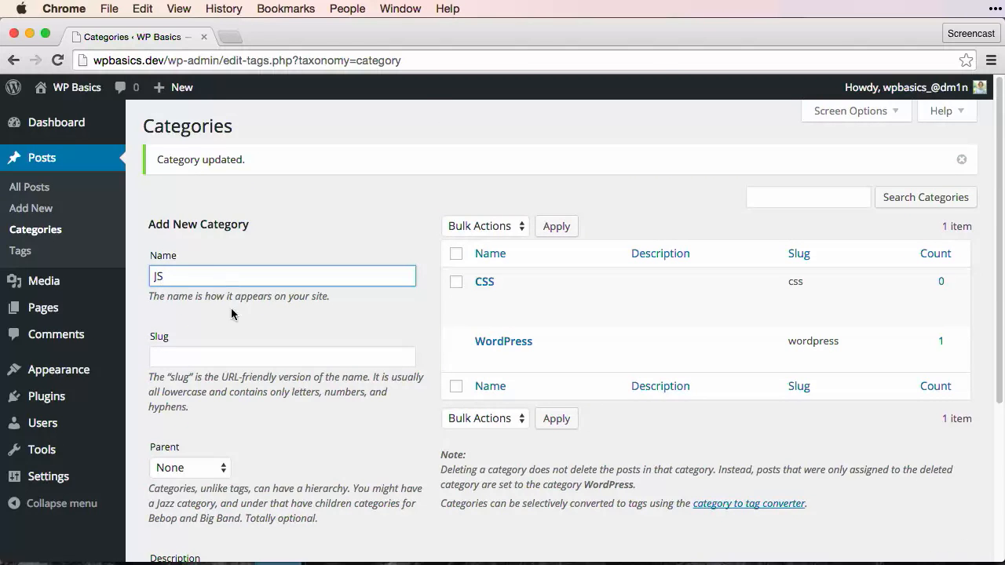
pyautogui.scroll(-3, 224, 329)
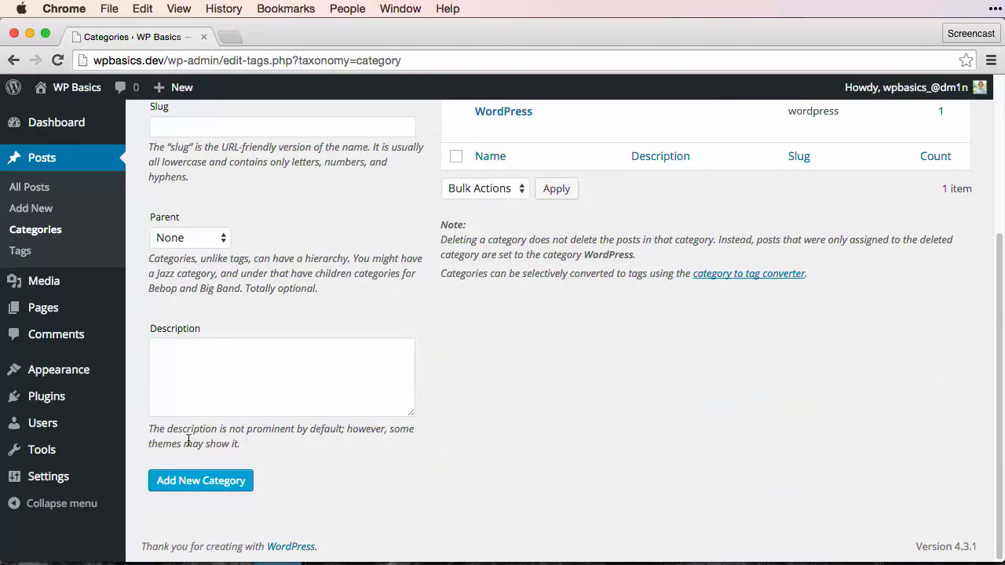
pyautogui.click(197, 480)
pyautogui.scroll(3, 188, 385)
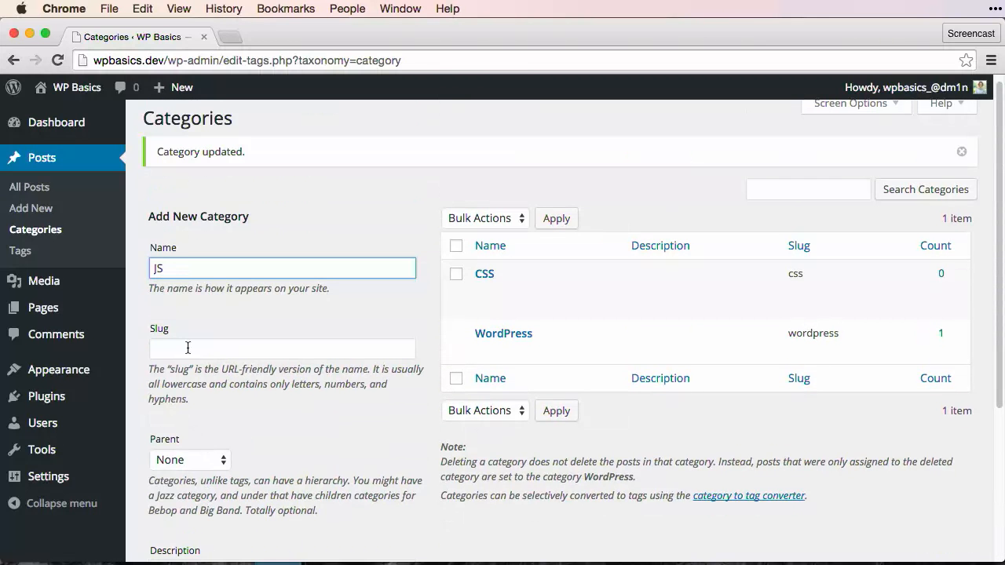
pyautogui.scroll(-3, 265, 411)
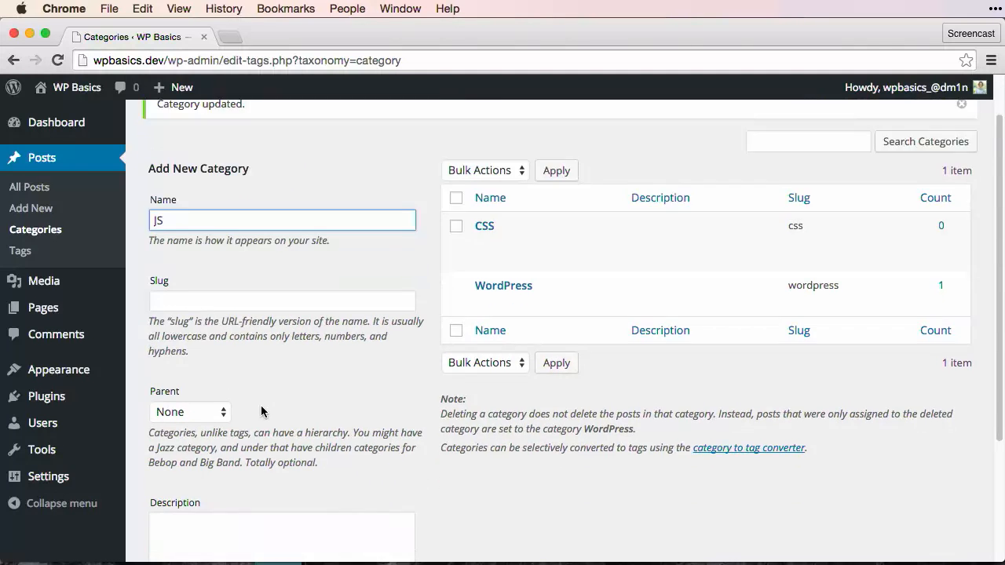
pyautogui.click(210, 482)
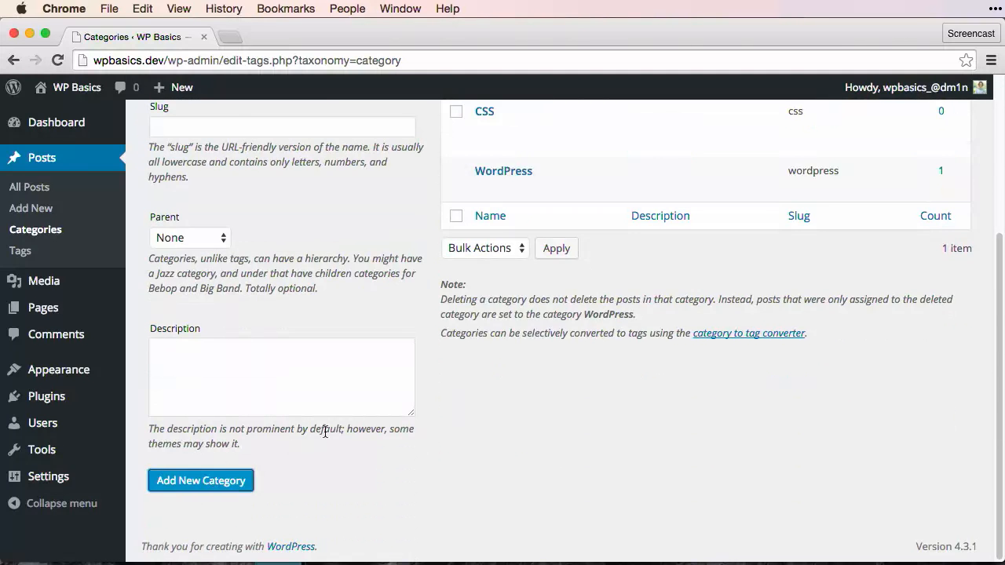
pyautogui.scroll(3, 256, 479)
pyautogui.press('super+r')
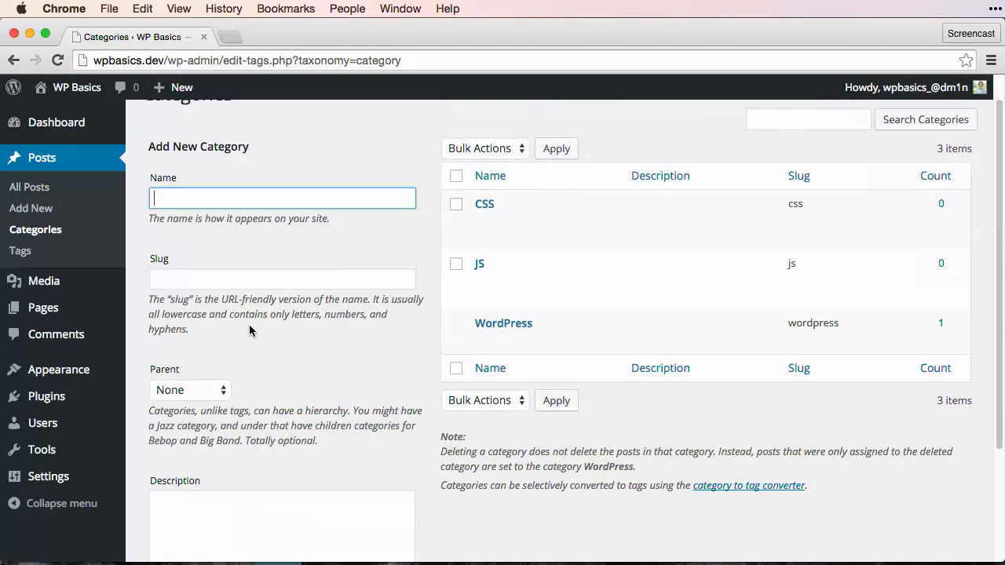
# - Add three more top-level post categories named PHP, Databases and iOS
pyautogui.write('PHP')
pyautogui.press('Return')
pyautogui.write('Databases')
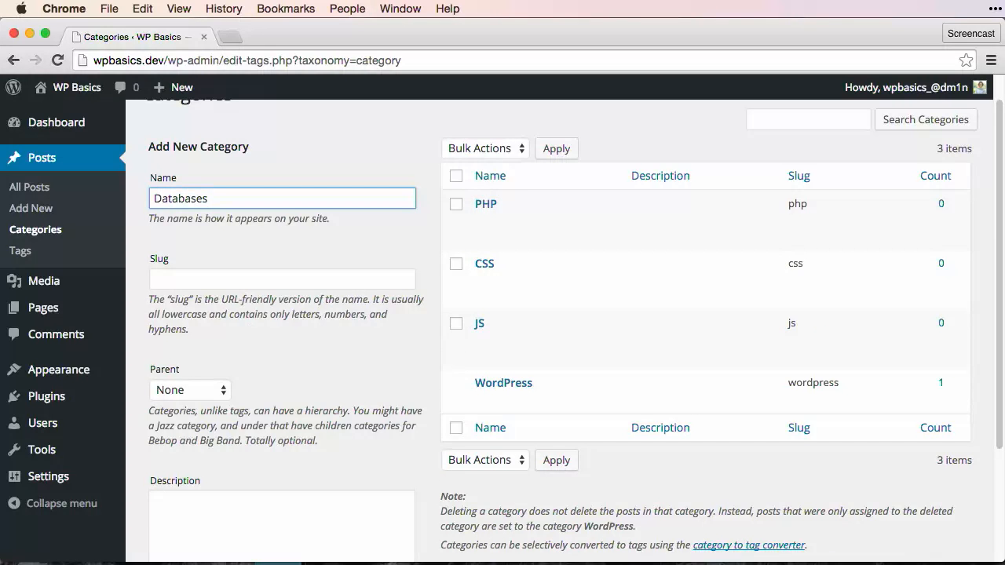
pyautogui.press('Return')
pyautogui.write('iOS')
pyautogui.press('Return')
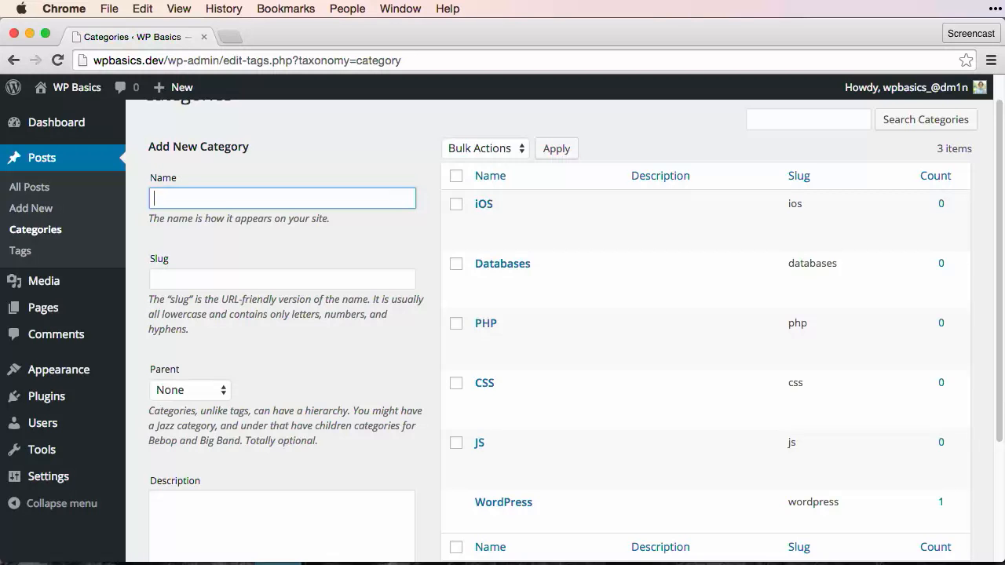
# - Go to the post tags and add the tags Reviews, Tutotials and Blogging
pyautogui.click(49, 259)
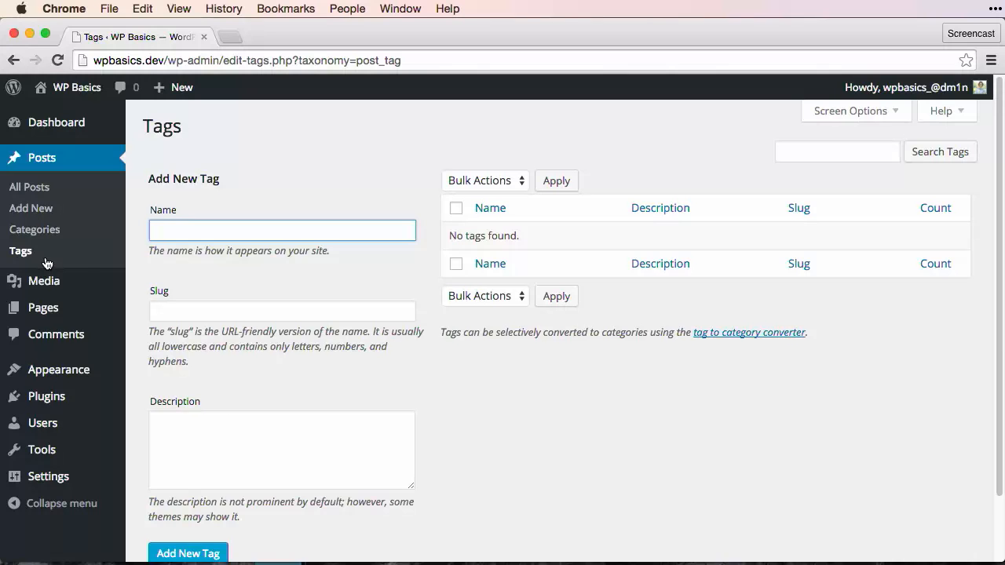
pyautogui.write('Reviews')
pyautogui.press('Return')
pyautogui.write('Tutotials')
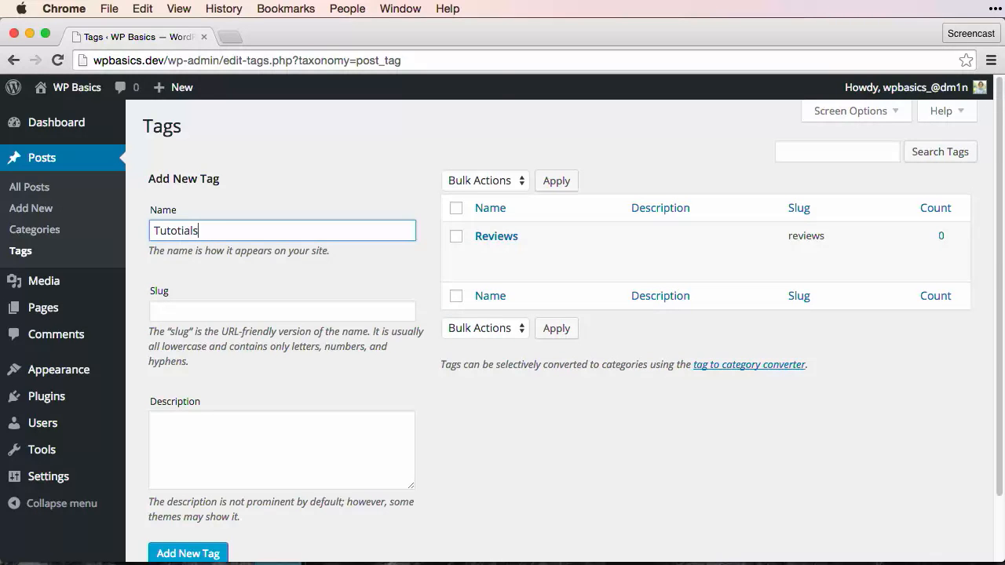
pyautogui.press('Return')
pyautogui.write('Blogging')
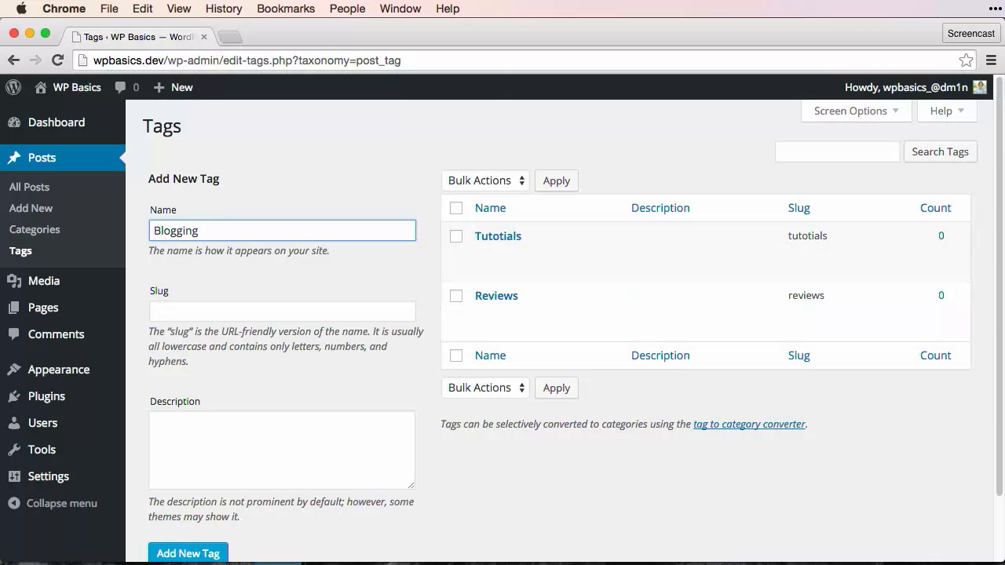
pyautogui.press('Return')
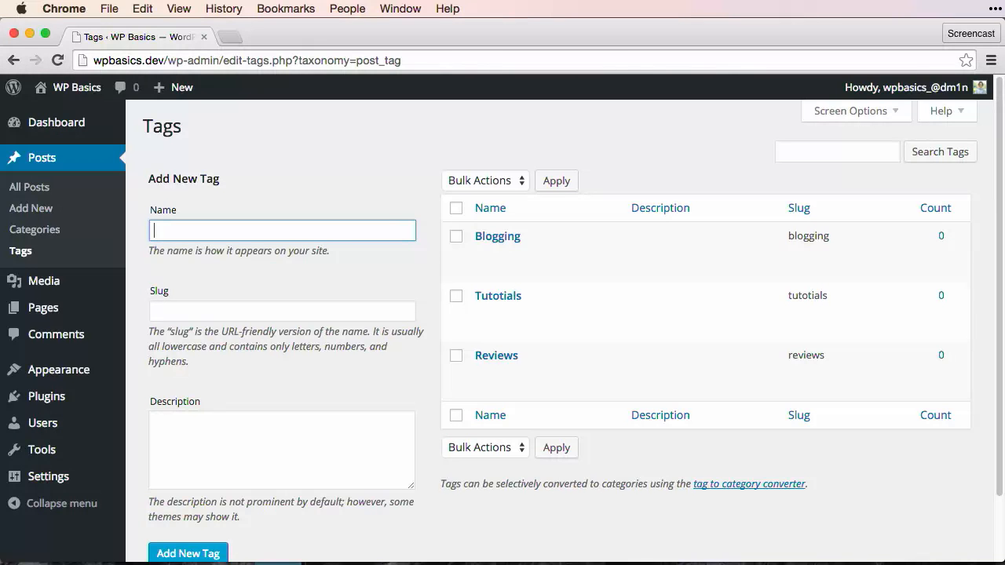
# - Add two more post tags named Plugins and Themes
pyautogui.write('Plugins')
pyautogui.press('Return')
pyautogui.write('Themes')
pyautogui.press('Return')
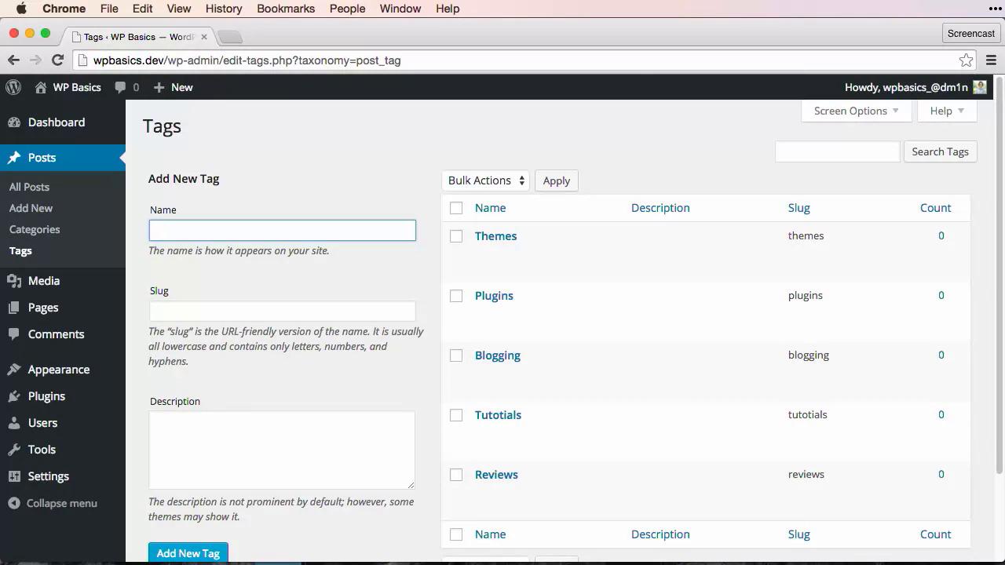
# - Open the post "Why I Want to Learn WordPress" for editing and assign it the PHP category in addition to WordPress
pyautogui.click(61, 195)
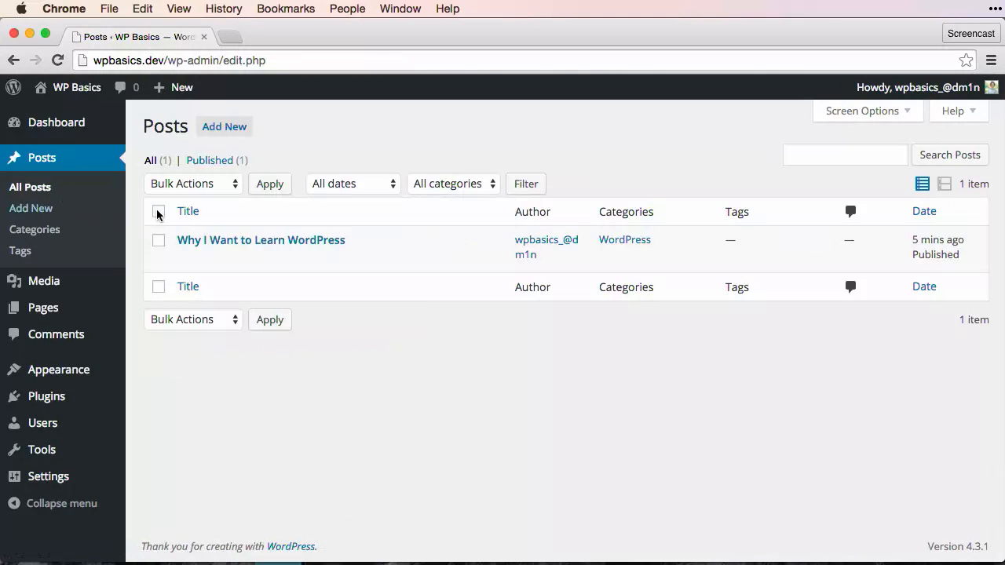
pyautogui.click(246, 241)
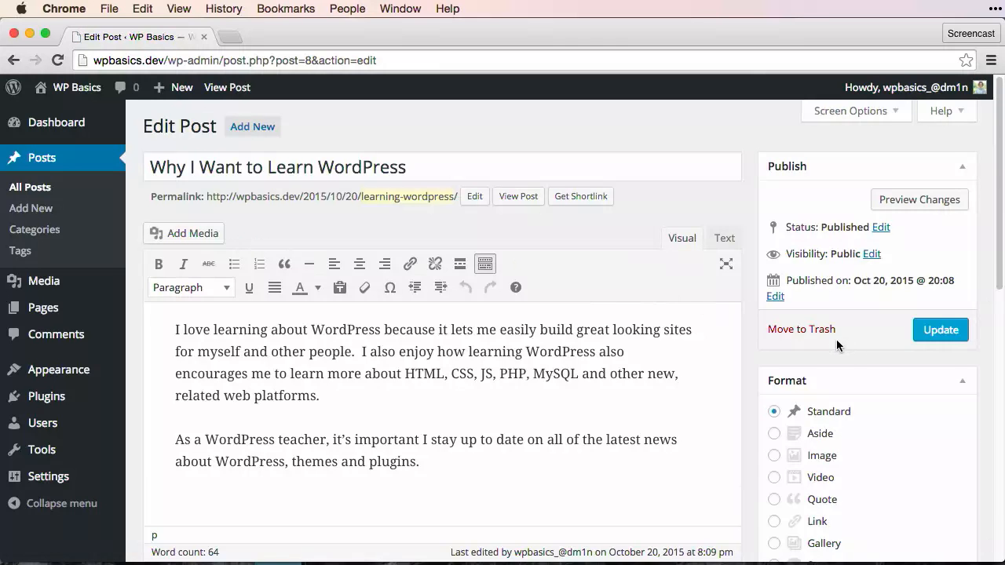
pyautogui.scroll(-5, 837, 341)
pyautogui.scroll(-1, 837, 346)
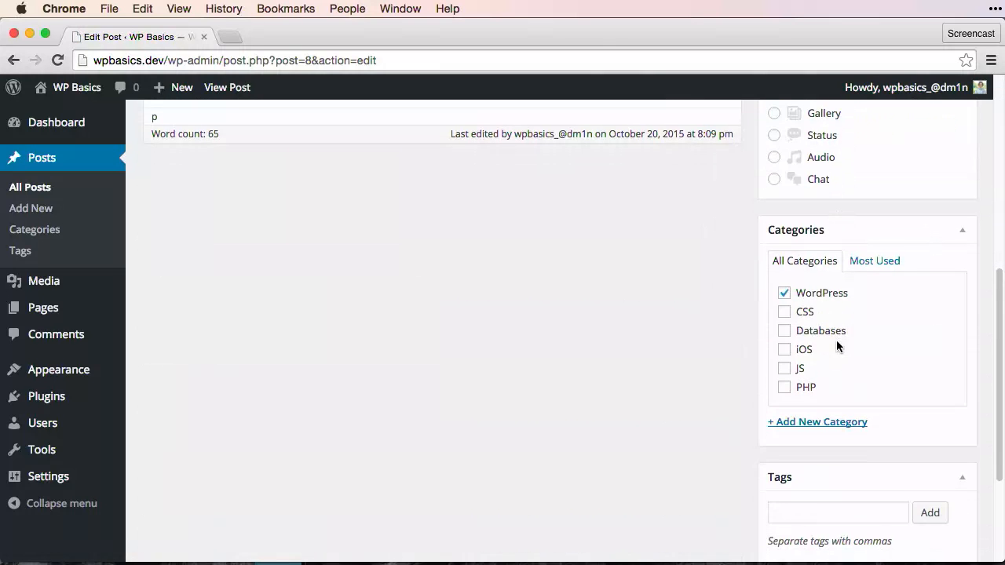
pyautogui.click(785, 294)
pyautogui.click(823, 301)
pyautogui.click(804, 390)
pyautogui.scroll(-1, 814, 353)
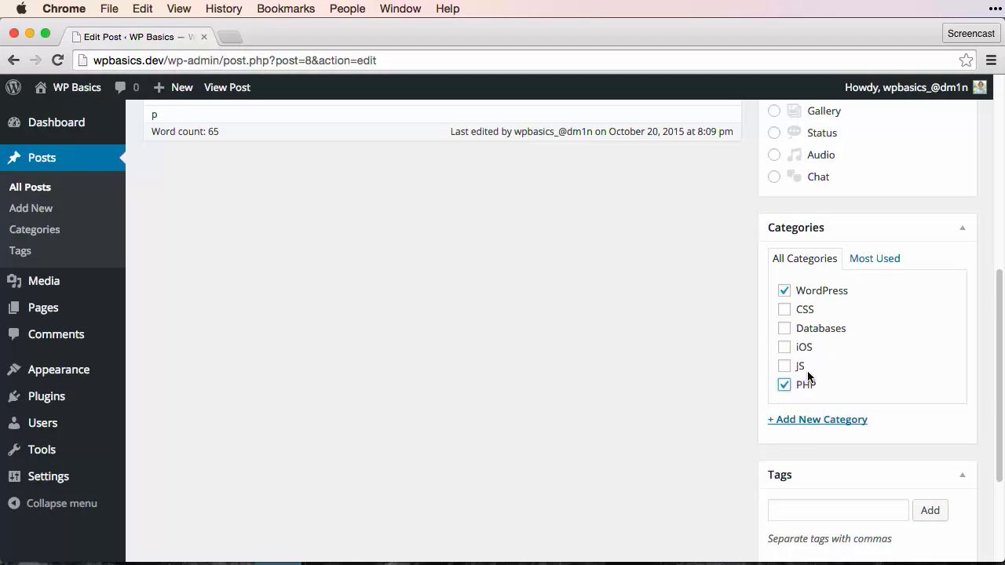
# - Show the post editor's new-category form and its list of most used tags
pyautogui.click(826, 424)
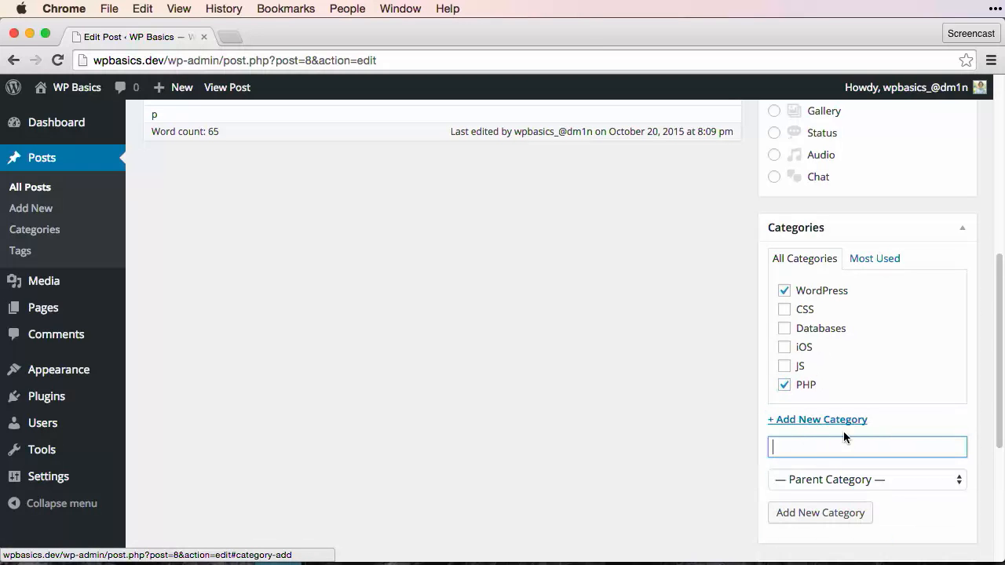
pyautogui.scroll(-1, 795, 416)
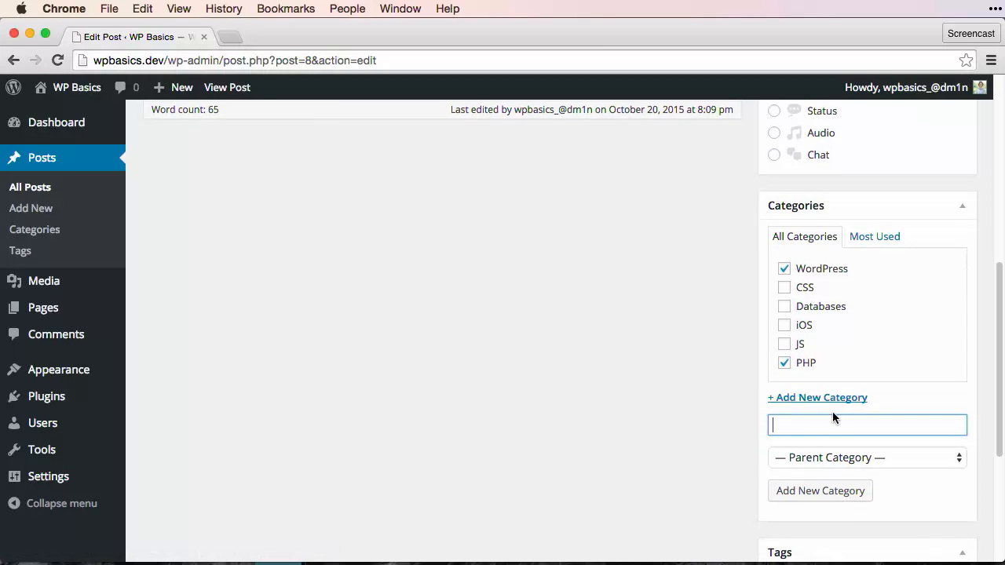
pyautogui.scroll(-5, 836, 408)
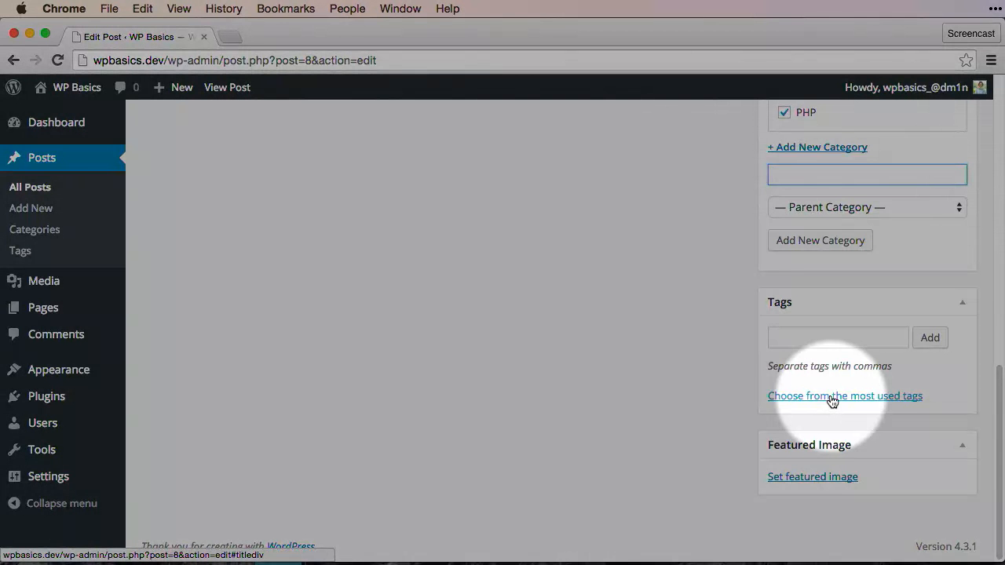
pyautogui.click(831, 399)
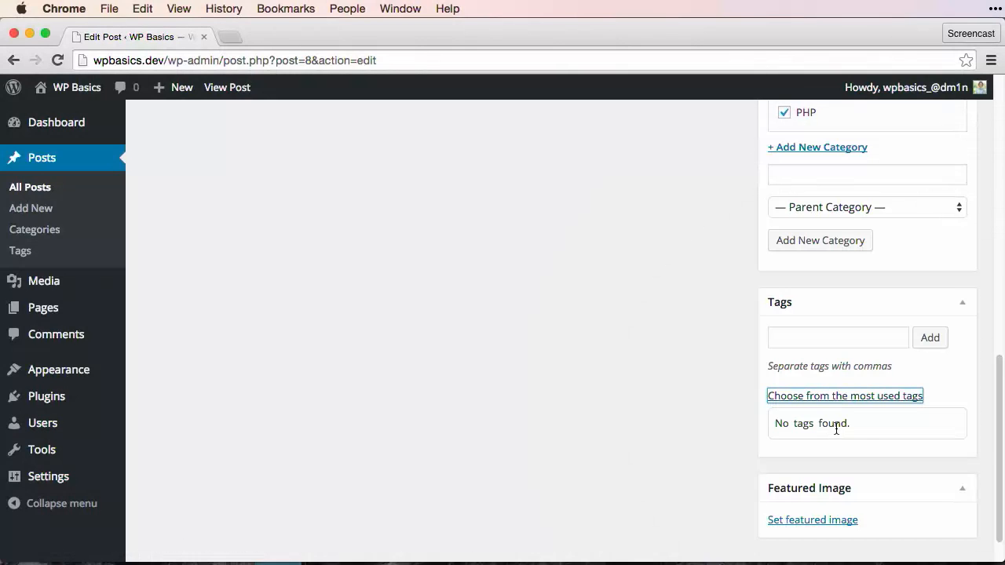
# - Add the existing tag Reviews and a new tag Learning to the post, and update the post
pyautogui.click(790, 340)
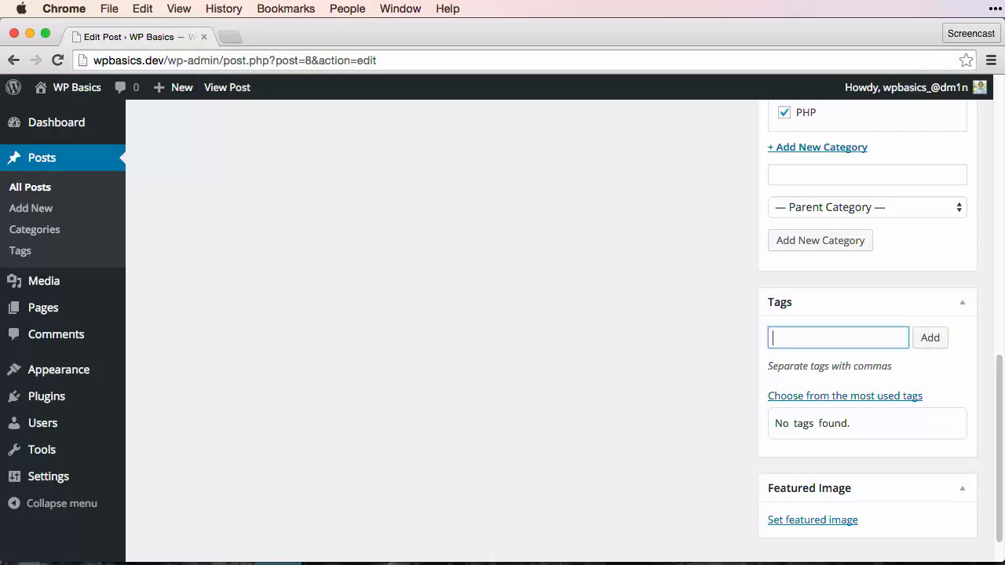
pyautogui.write('Review')
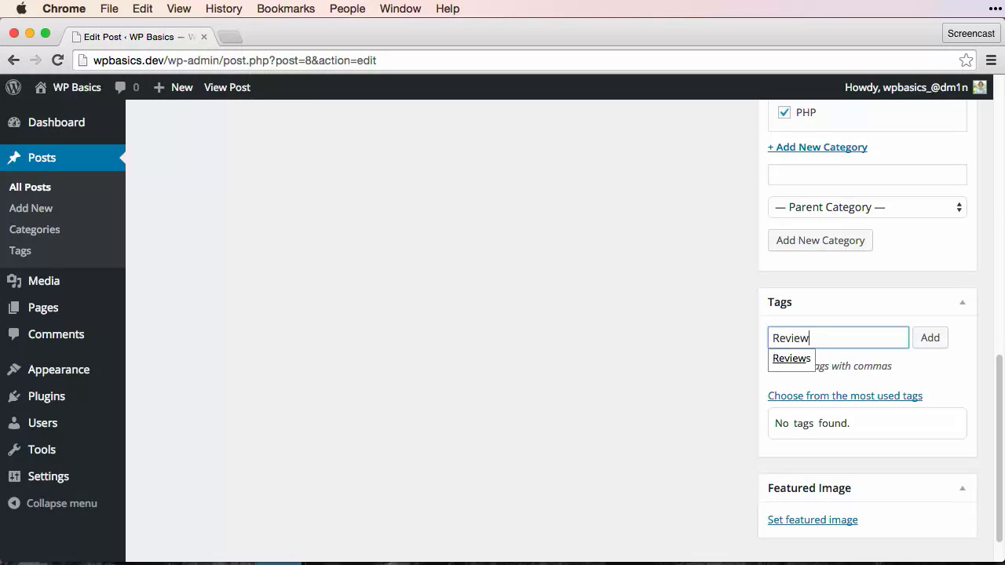
pyautogui.click(789, 361)
pyautogui.click(930, 337)
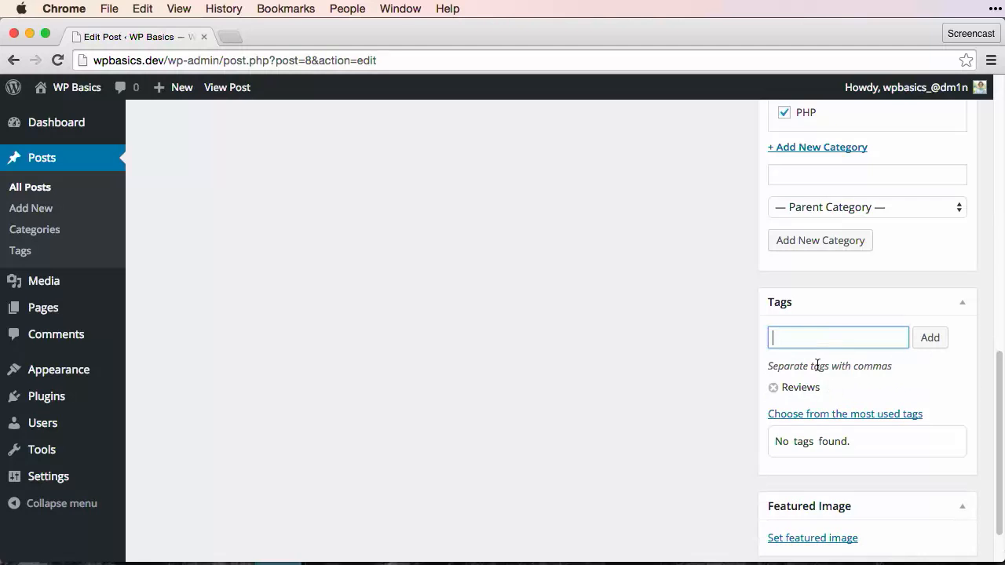
pyautogui.write('Learning')
pyautogui.press('Return')
pyautogui.scroll(10, 817, 366)
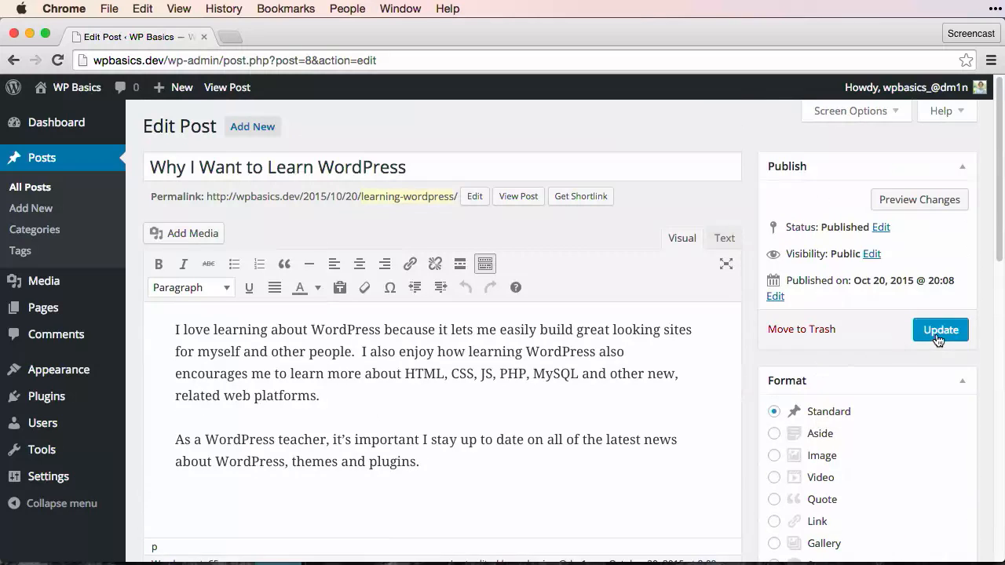
pyautogui.click(939, 333)
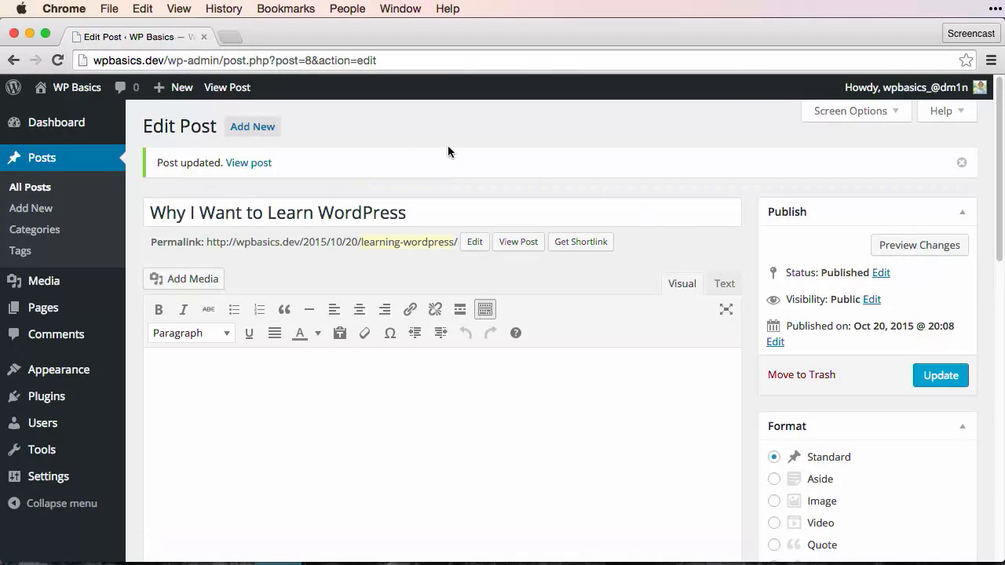
# - View the published post on the site and examine the categories and tags listed below its text
pyautogui.click(248, 88)
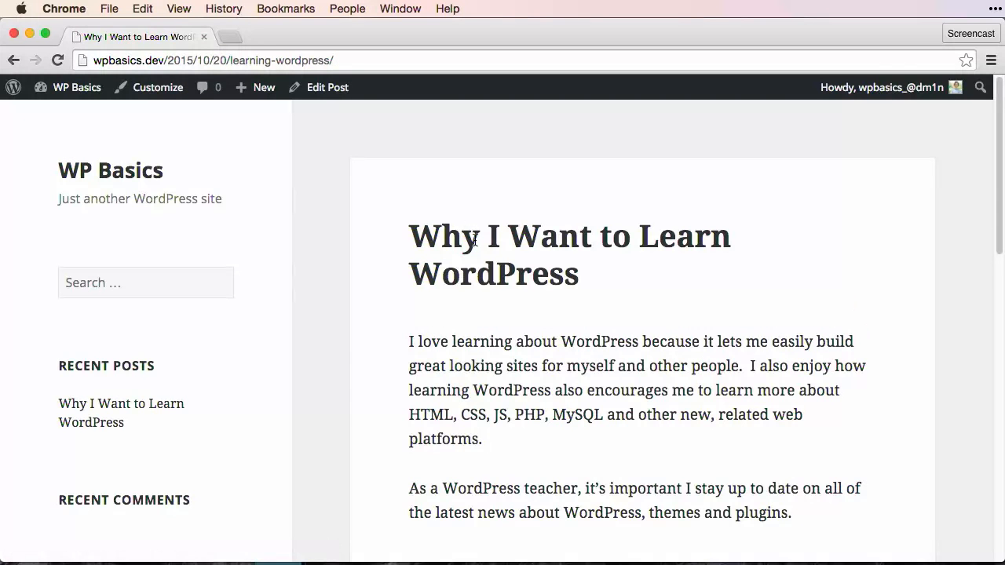
pyautogui.scroll(-5, 475, 239)
pyautogui.scroll(-2, 475, 239)
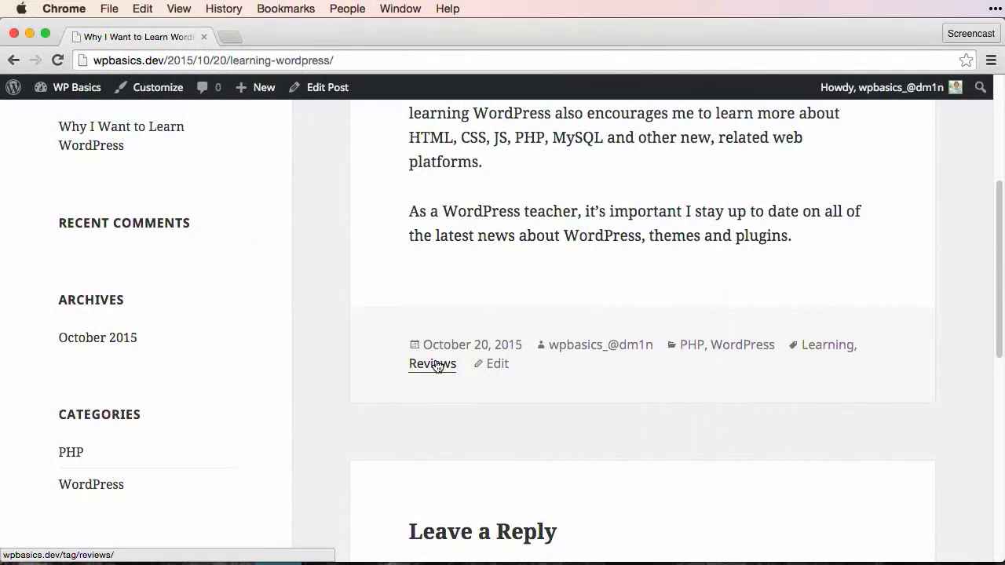
pyautogui.scroll(-3, 291, 314)
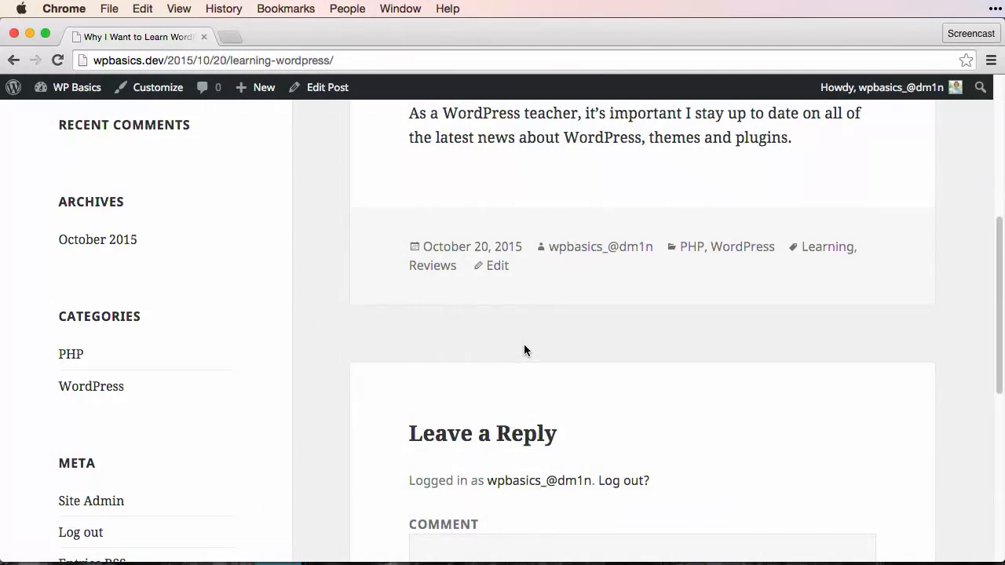
pyautogui.scroll(3, 524, 345)
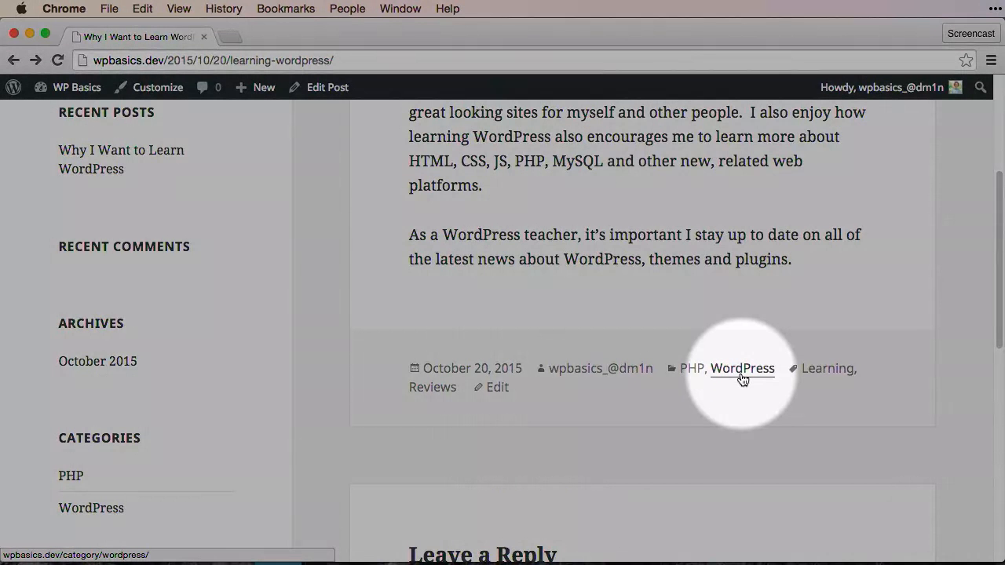
# - Open the archive page of the WordPress category from the published post and view its heading and listed post
pyautogui.click(742, 375)
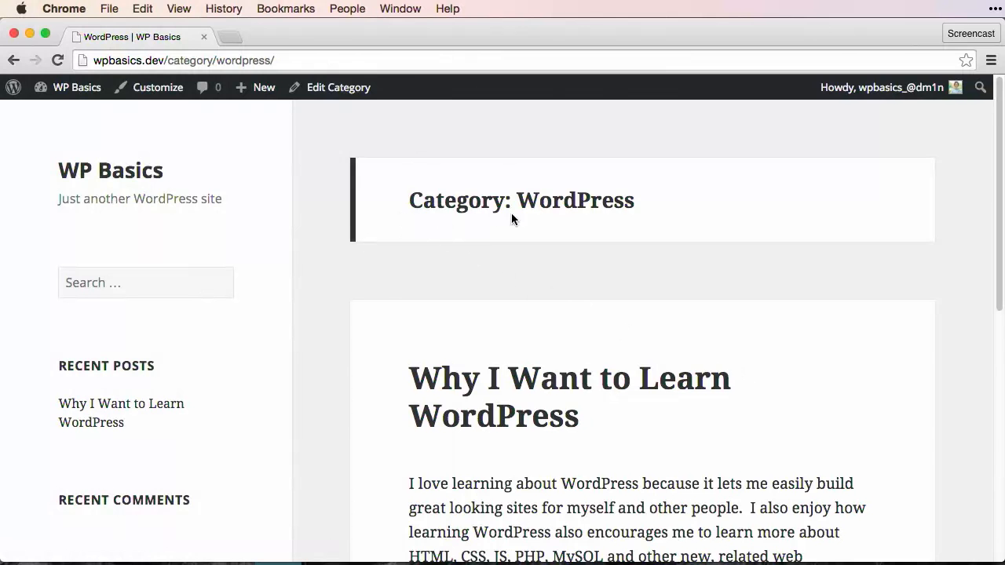
pyautogui.scroll(10, 517, 287)
# - Go to the site's permalink settings in the dashboard and save them with the Day and name structure
pyautogui.click(73, 91)
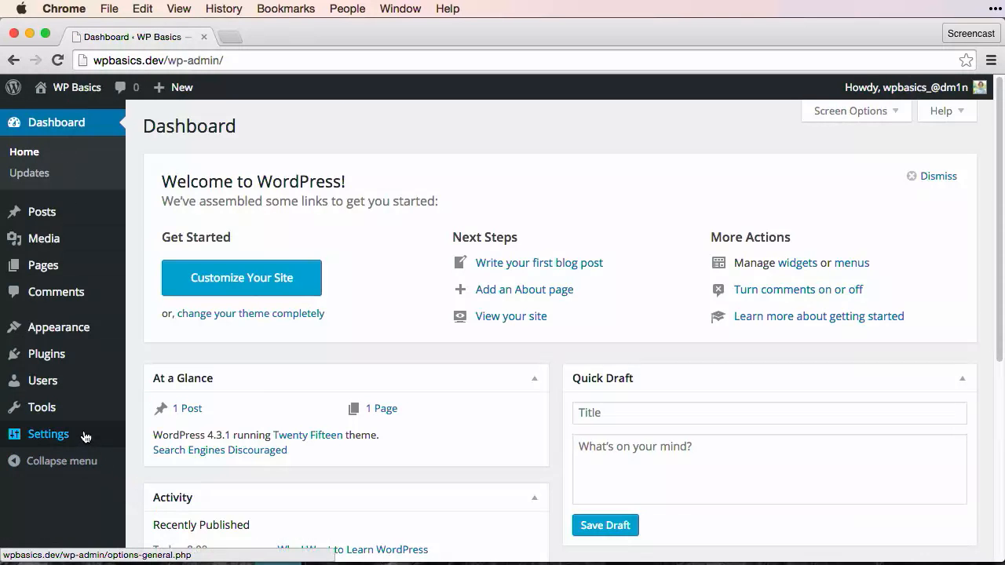
pyautogui.moveTo(83, 435)
pyautogui.click(148, 519)
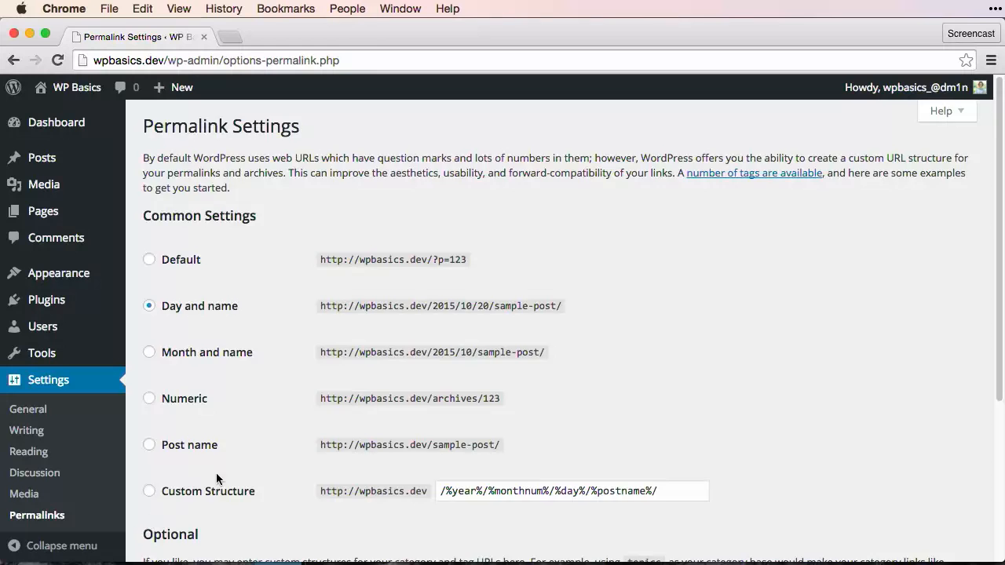
pyautogui.scroll(-5, 220, 471)
pyautogui.click(181, 488)
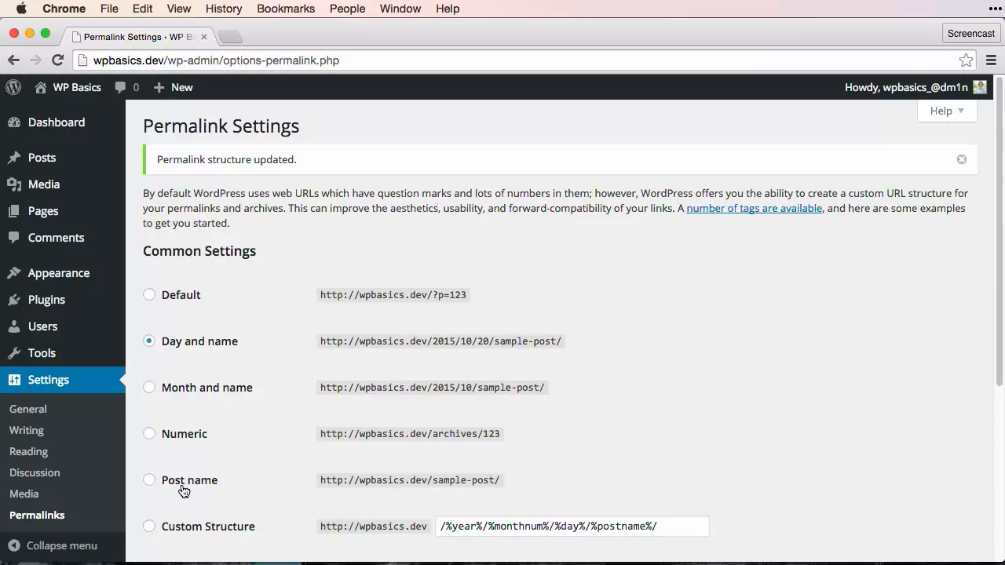
pyautogui.scroll(-4, 184, 491)
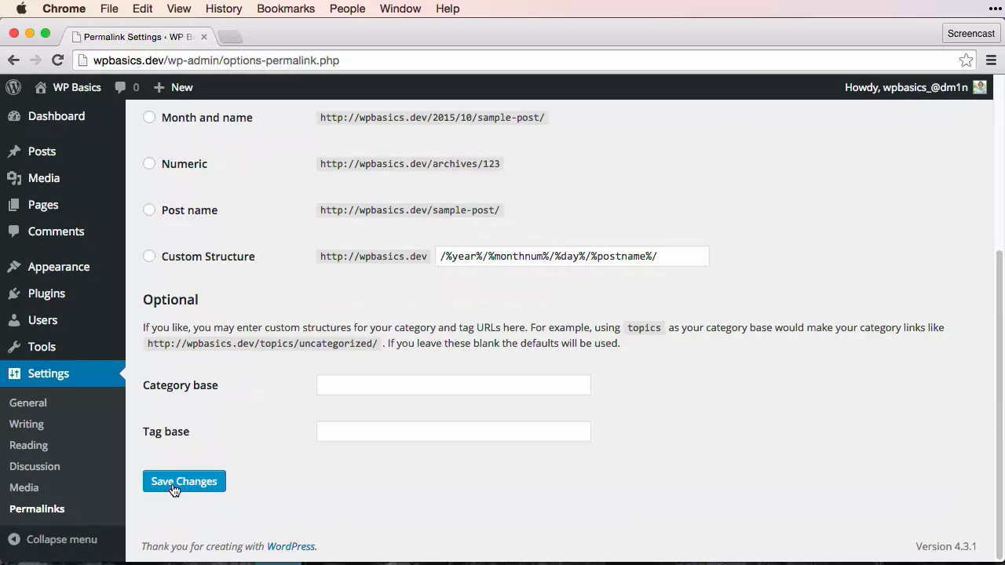
# - Return to the site, open the post "Why I Want to Learn WordPress", and view the archive page of its Learning tag
pyautogui.scroll(4, 192, 482)
pyautogui.click(69, 87)
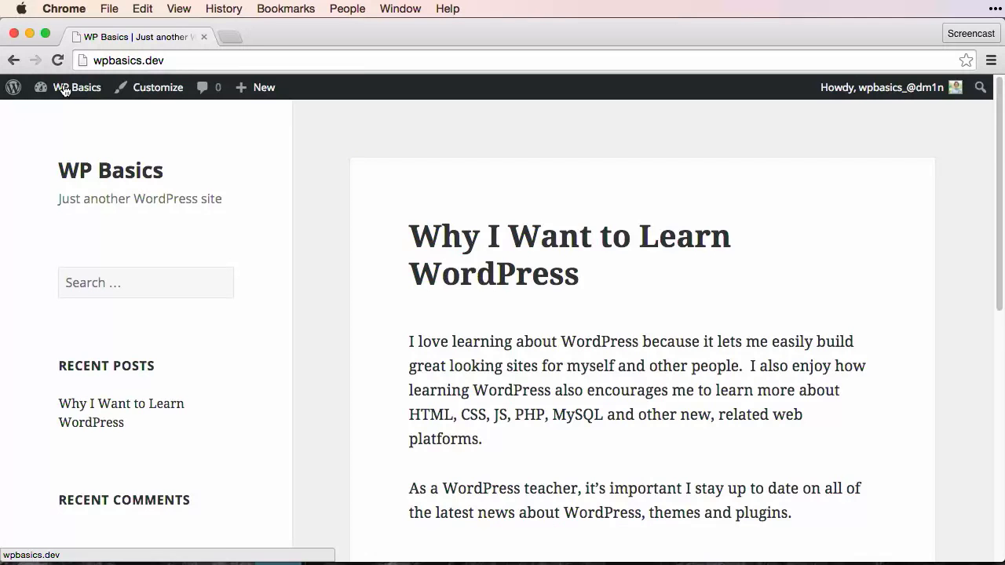
pyautogui.click(457, 241)
pyautogui.scroll(-5, 460, 252)
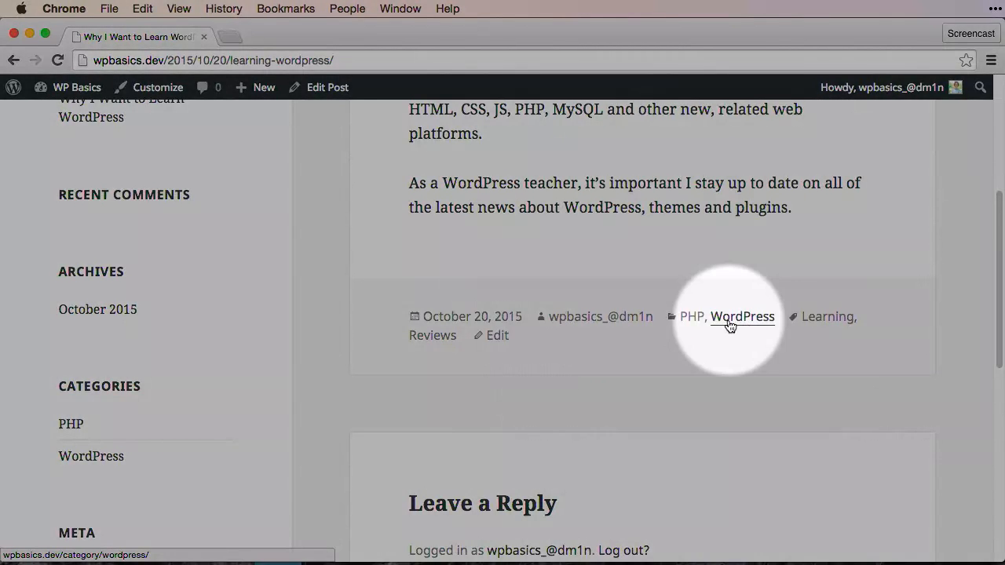
pyautogui.click(823, 326)
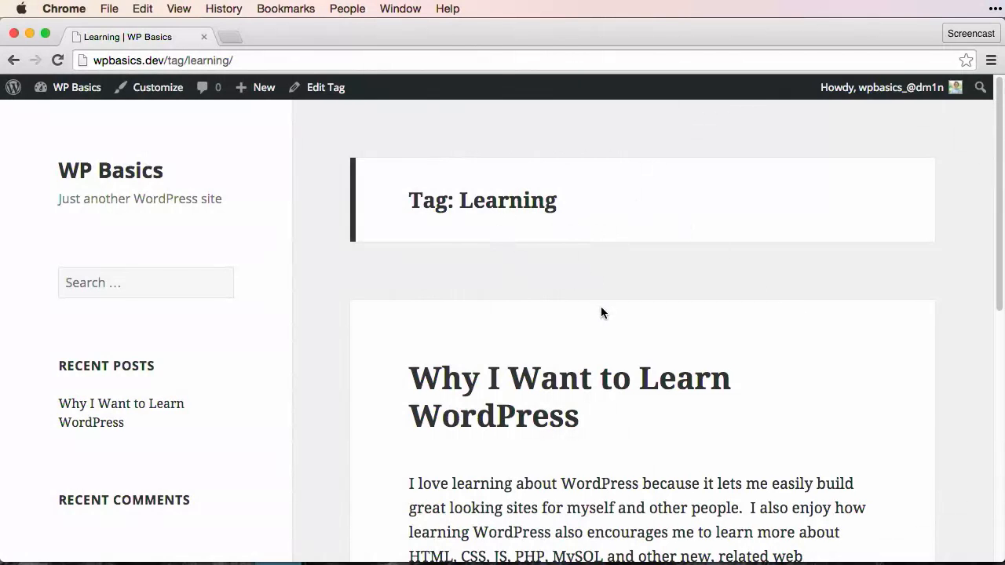
pyautogui.scroll(-4, 601, 307)
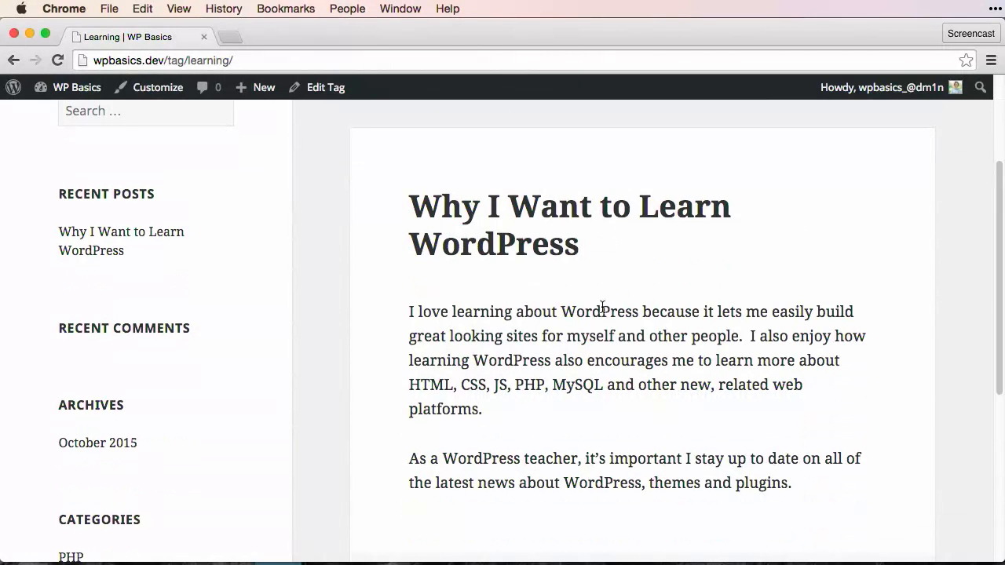